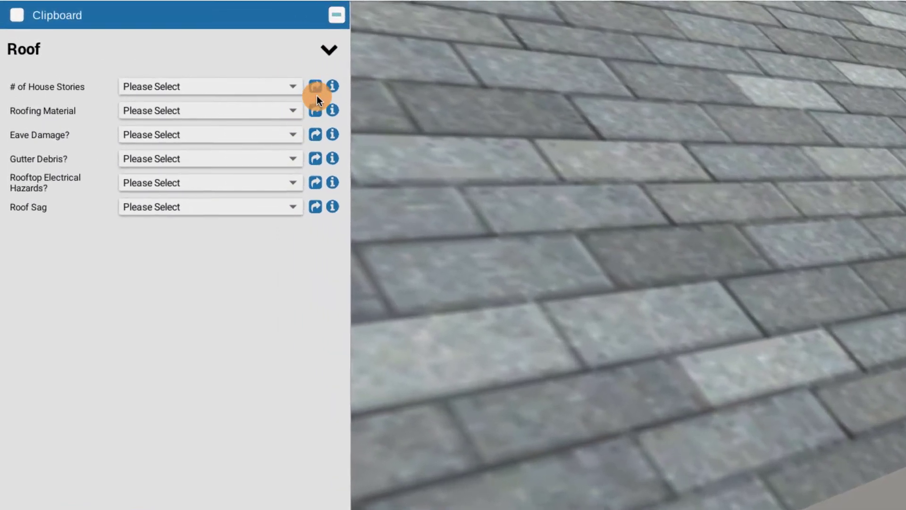
# Choose Obstructions from the clipboard's section list to show the vent pipe, whirlybird and chimney fields.
pyautogui.click(329, 46)
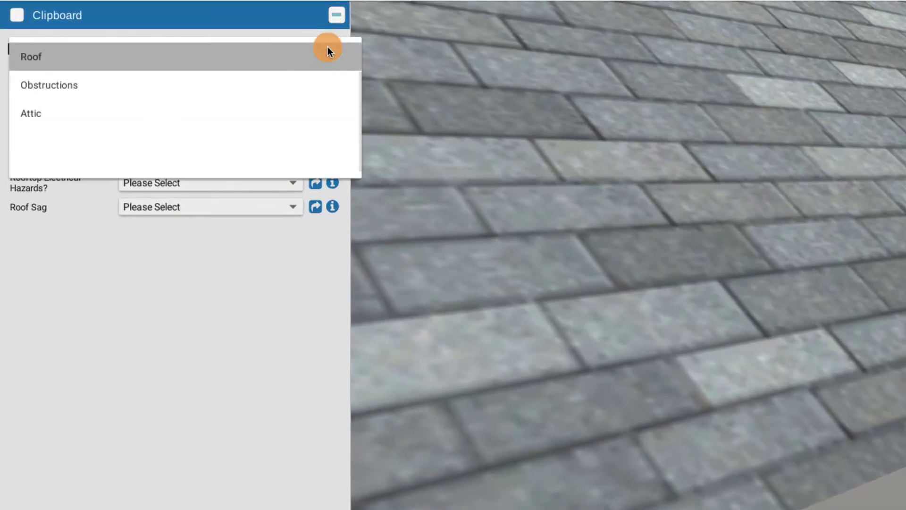
pyautogui.click(52, 85)
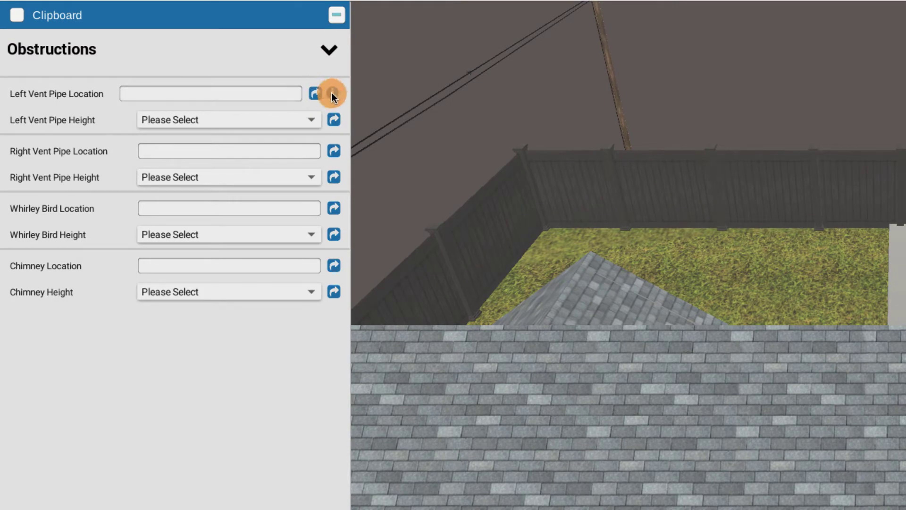
pyautogui.click(333, 93)
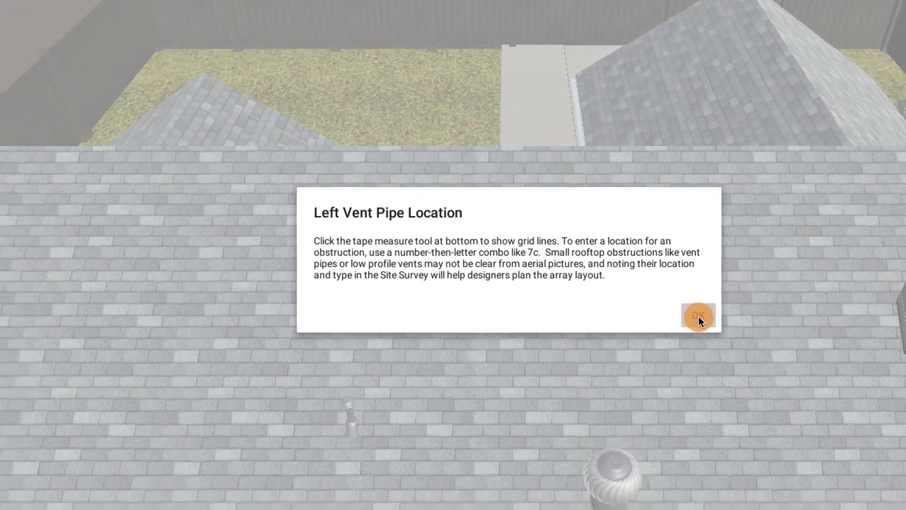
pyautogui.click(661, 329)
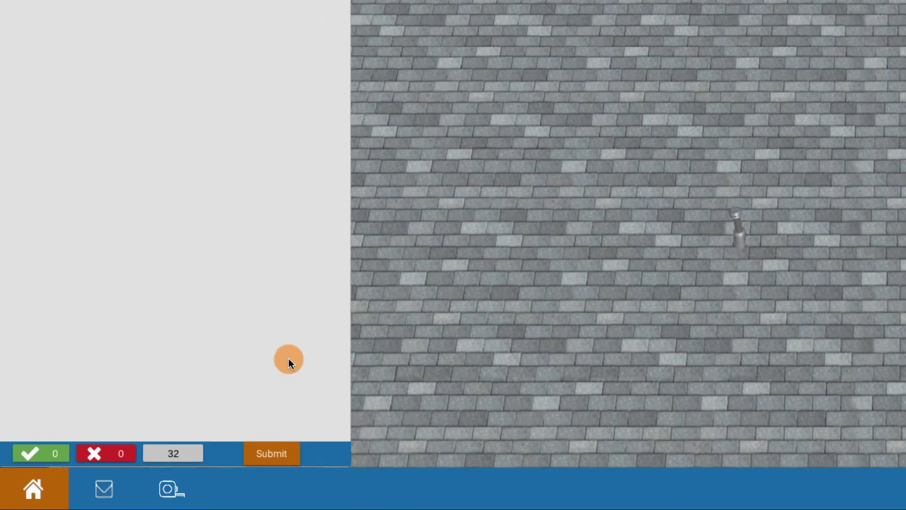
# Show the measuring grid over the roof, hide the clipboard and orbit to view the vents and chimney.
pyautogui.click(170, 488)
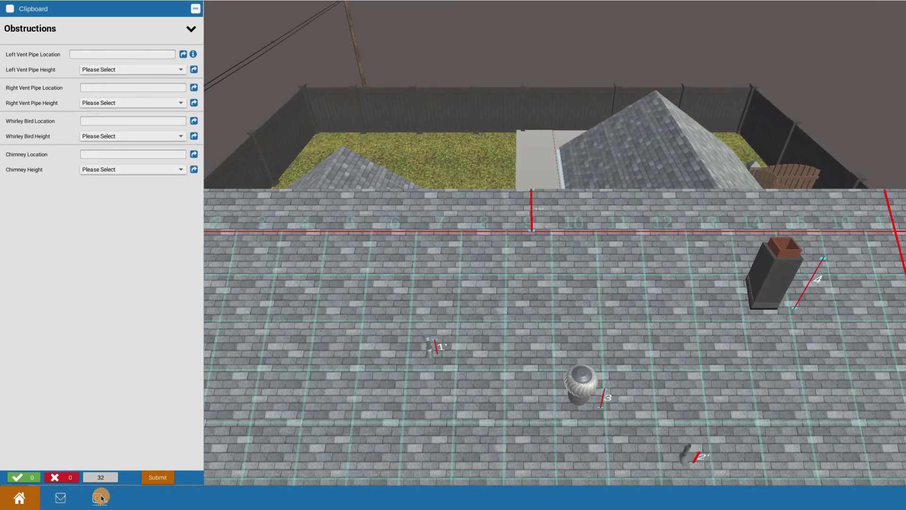
pyautogui.click(60, 501)
pyautogui.moveTo(235, 383)
pyautogui.mouseDown()
pyautogui.moveTo(264, 312)
pyautogui.moveTo(311, 287)
pyautogui.moveTo(330, 357)
pyautogui.mouseUp()
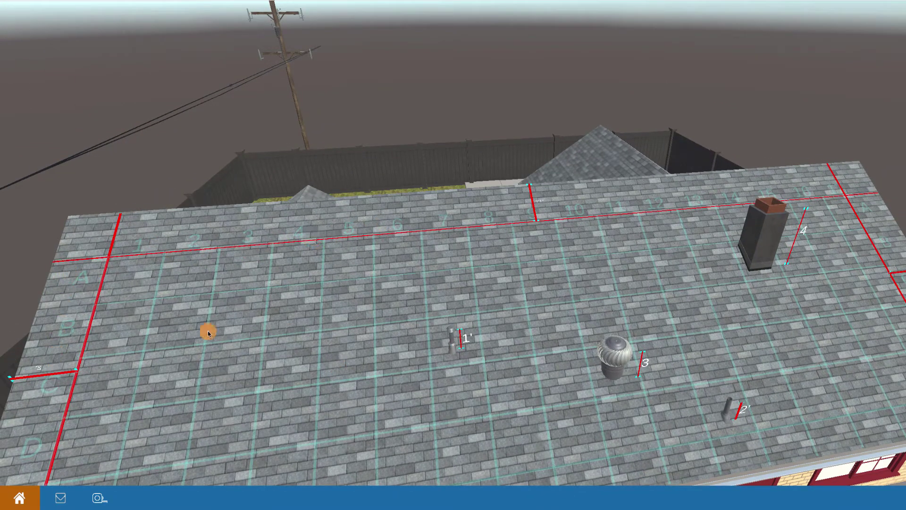
pyautogui.moveTo(258, 354); pyautogui.dragTo(236, 315)
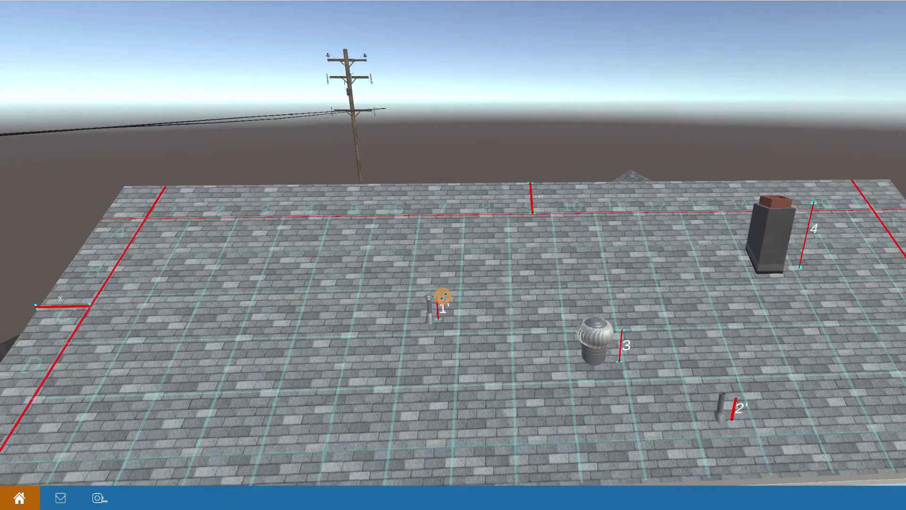
pyautogui.moveTo(472, 276)
pyautogui.mouseDown()
pyautogui.moveTo(483, 287)
pyautogui.moveTo(433, 266)
pyautogui.mouseUp()
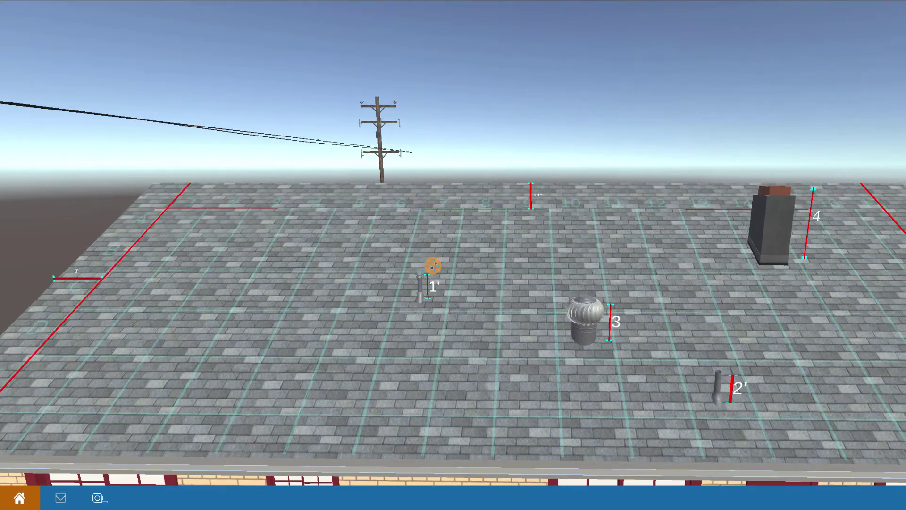
# Reopen the Obstructions clipboard beside the gridded roof, fields still empty.
pyautogui.click(61, 496)
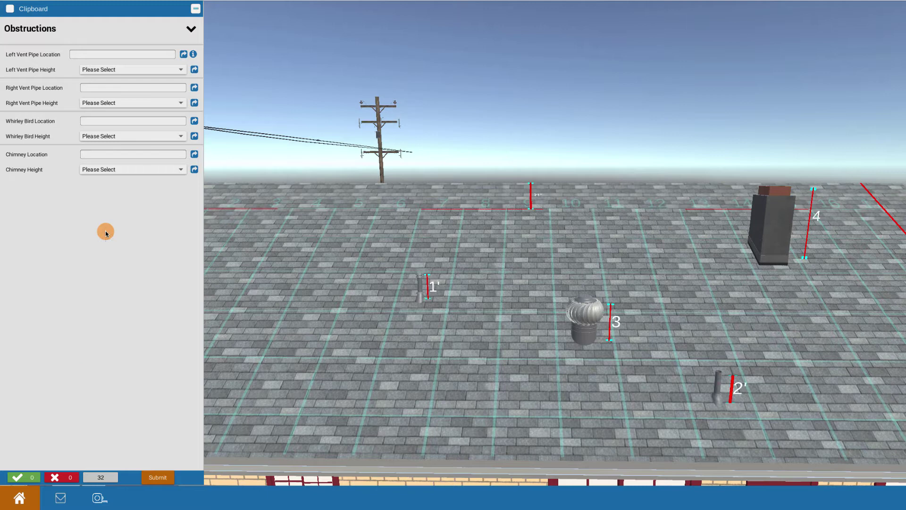
pyautogui.click(80, 88)
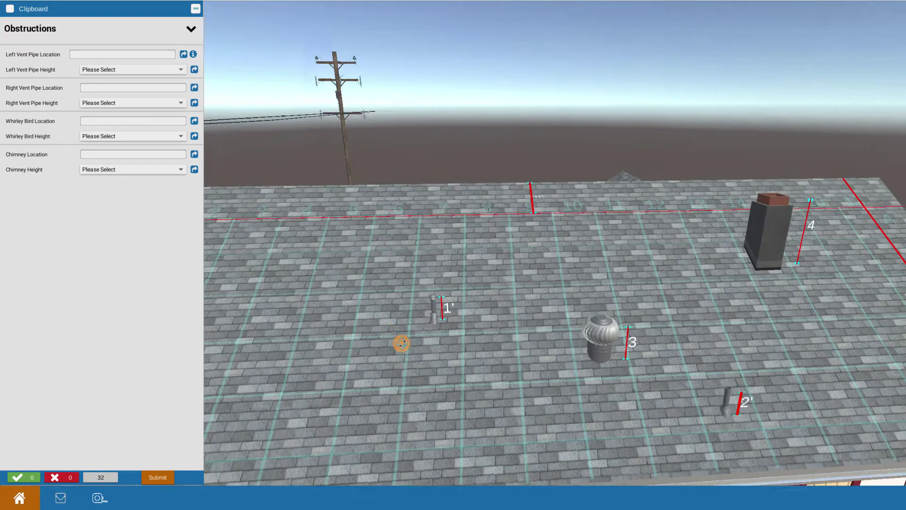
# Orbit and pan over the left vent pipe, grid numbers and chimney to read their positions.
pyautogui.moveTo(373, 305); pyautogui.dragTo(435, 325)
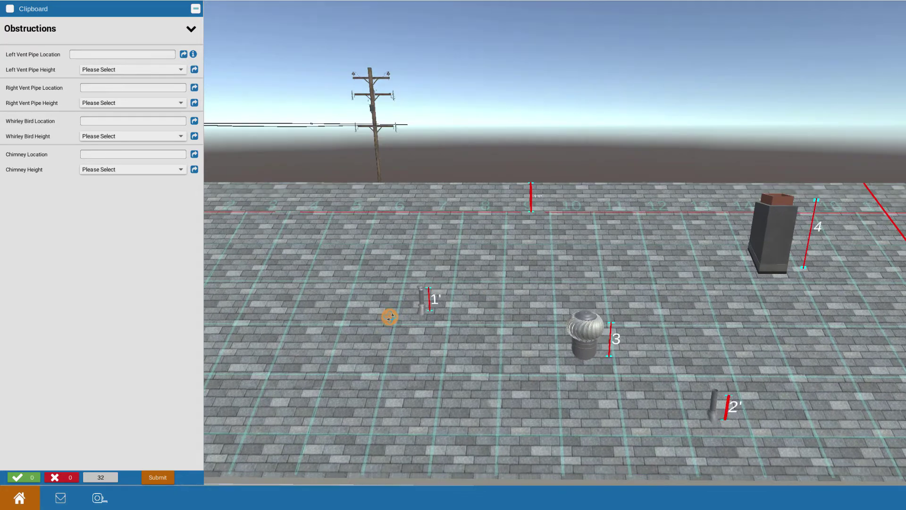
pyautogui.moveTo(383, 345); pyautogui.dragTo(271, 231)
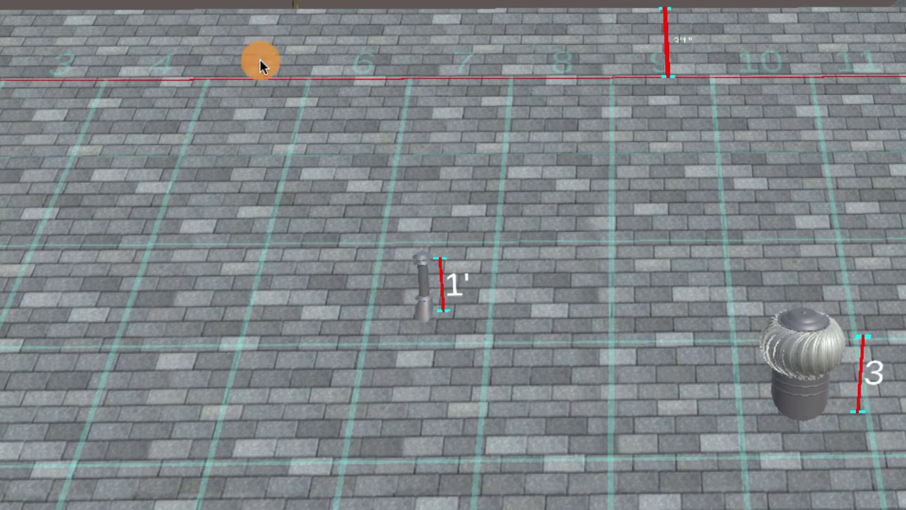
pyautogui.moveTo(301, 159)
pyautogui.mouseDown()
pyautogui.moveTo(282, 271)
pyautogui.moveTo(362, 216)
pyautogui.mouseUp()
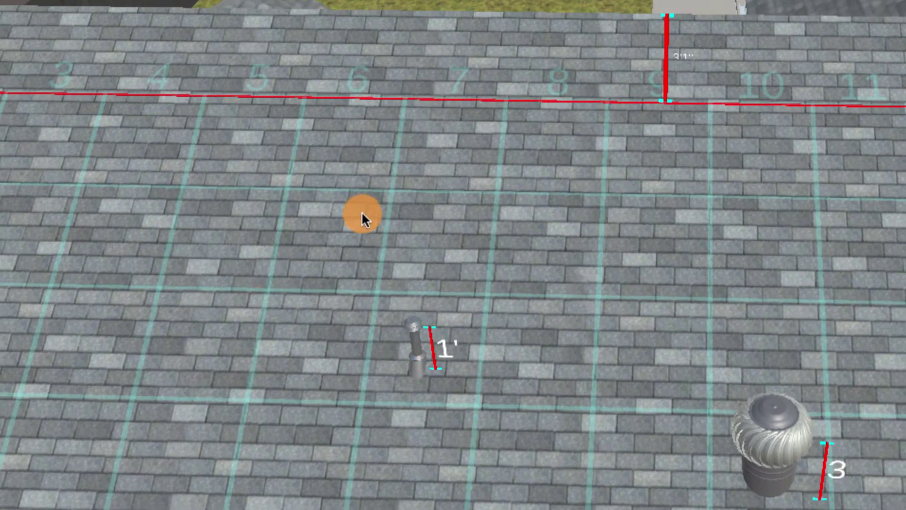
pyautogui.moveTo(437, 174); pyautogui.dragTo(786, 361)
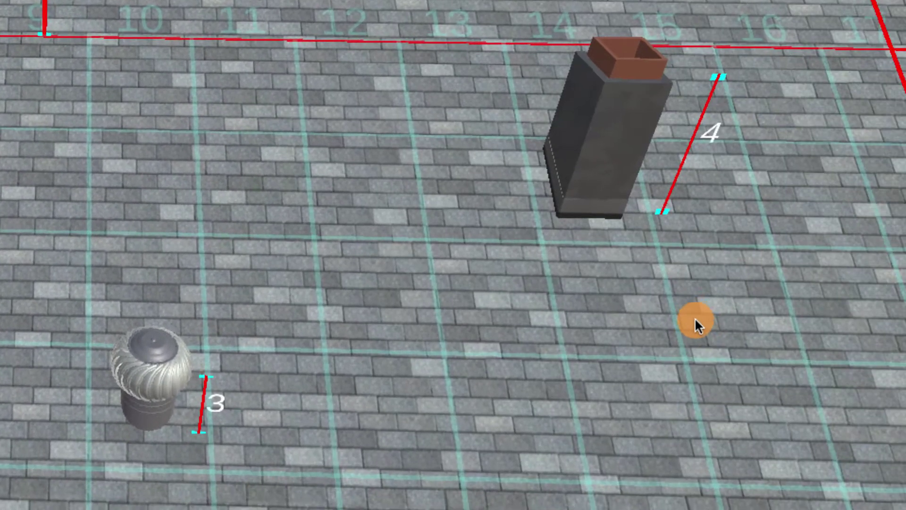
pyautogui.moveTo(694, 319)
pyautogui.mouseDown()
pyautogui.moveTo(812, 262)
pyautogui.moveTo(871, 149)
pyautogui.mouseUp()
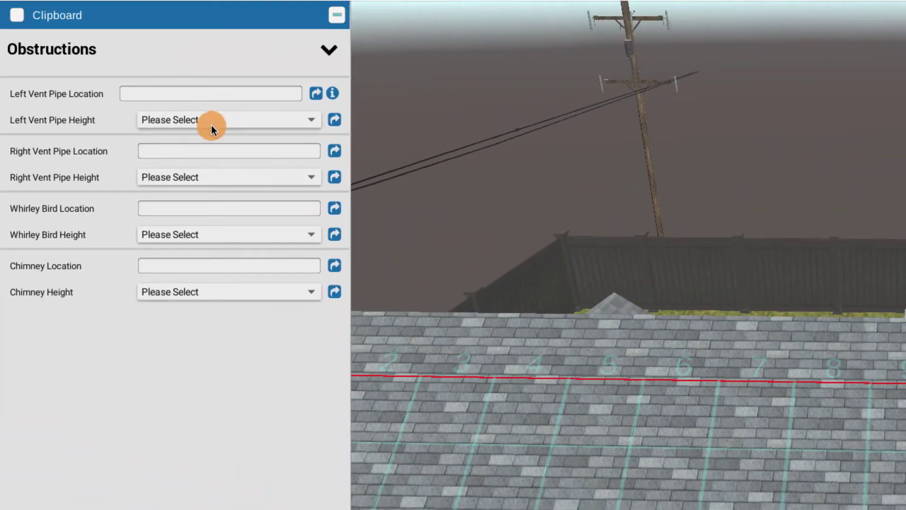
# Enter left vent pipe location 7c and height 1'.
pyautogui.click(211, 93)
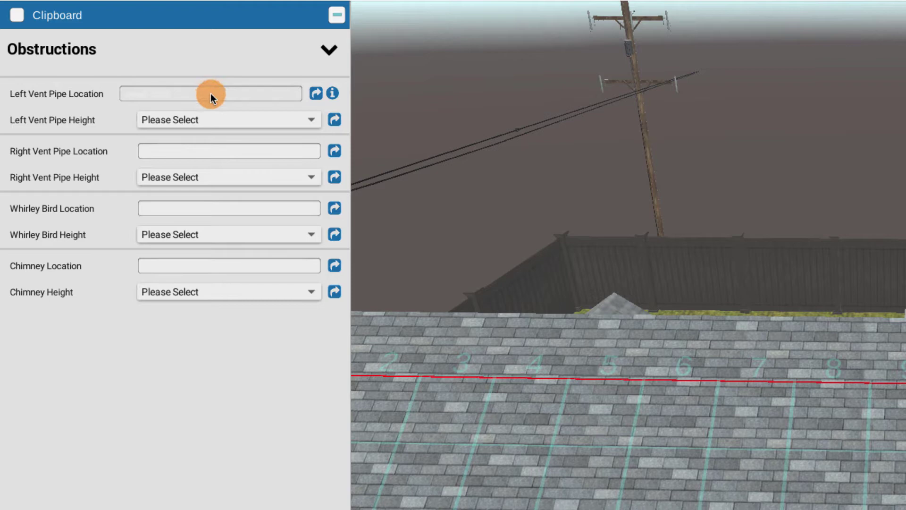
pyautogui.write('7')
pyautogui.write('c')
pyautogui.click(294, 119)
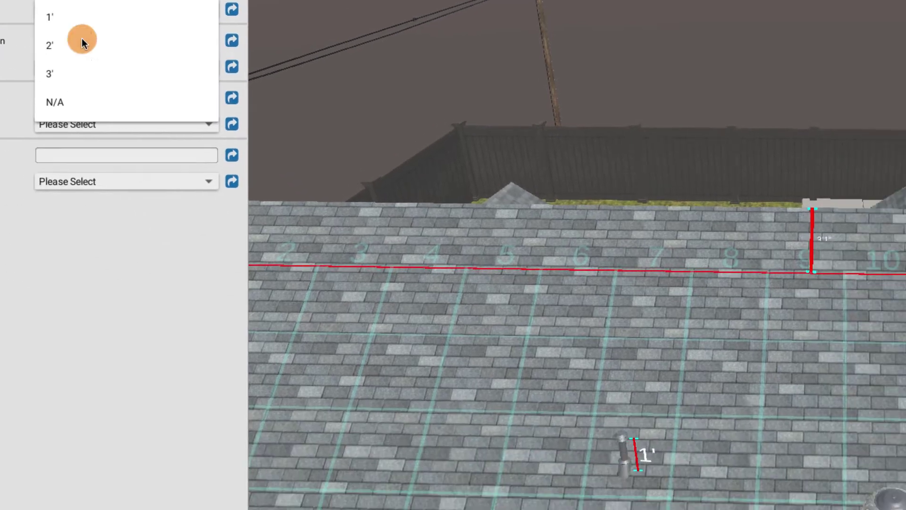
pyautogui.click(153, 128)
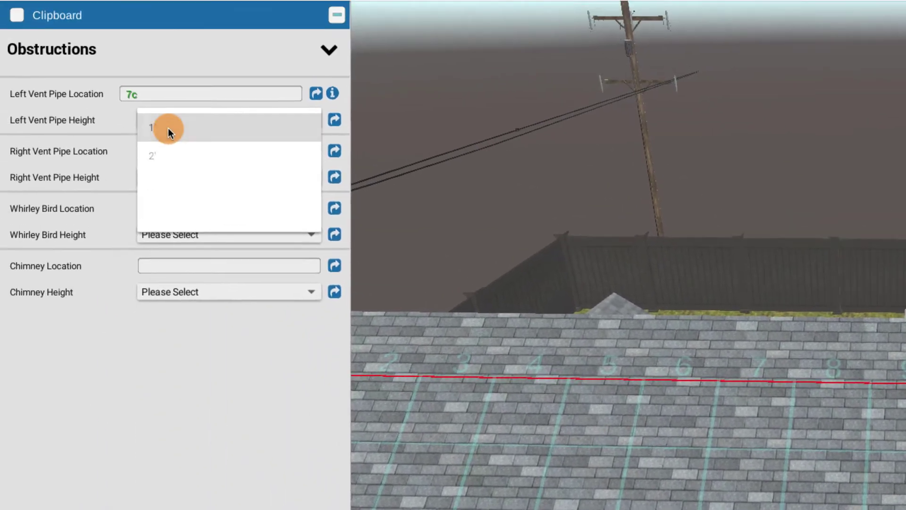
pyautogui.click(168, 128)
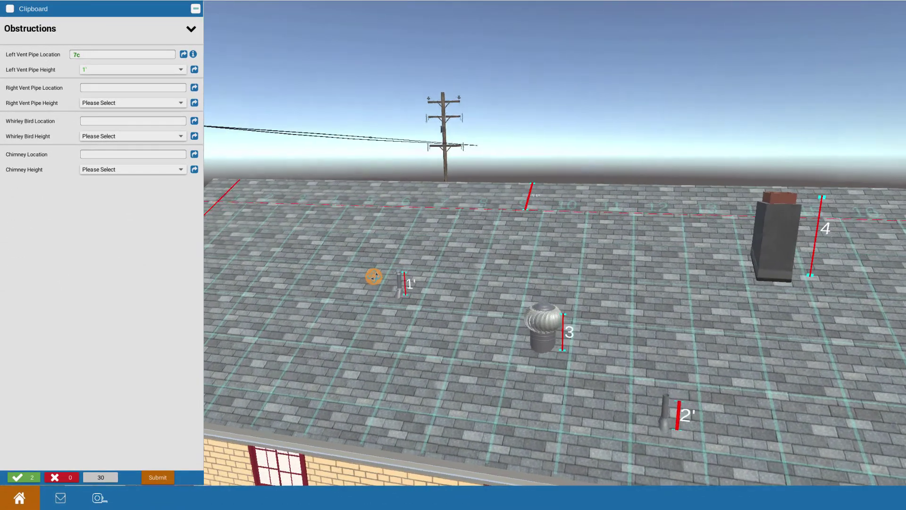
pyautogui.moveTo(374, 277); pyautogui.dragTo(436, 296)
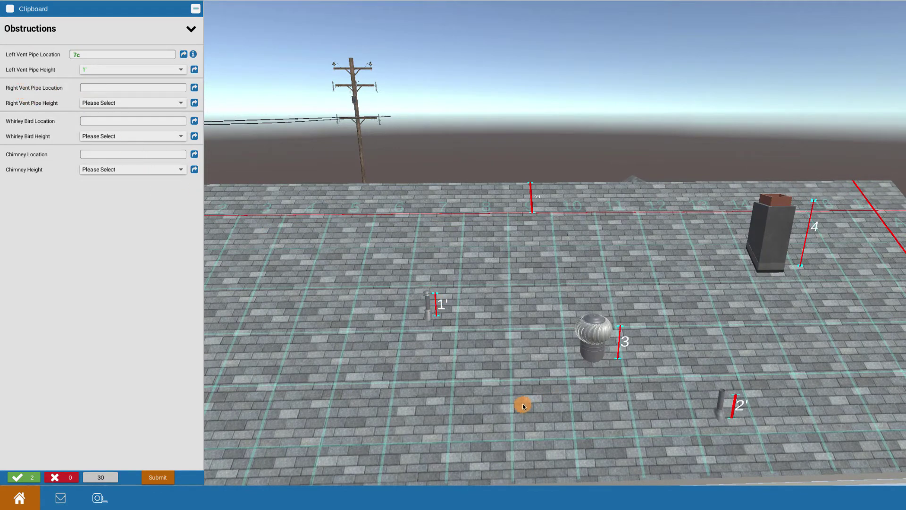
pyautogui.moveTo(524, 404); pyautogui.dragTo(516, 381)
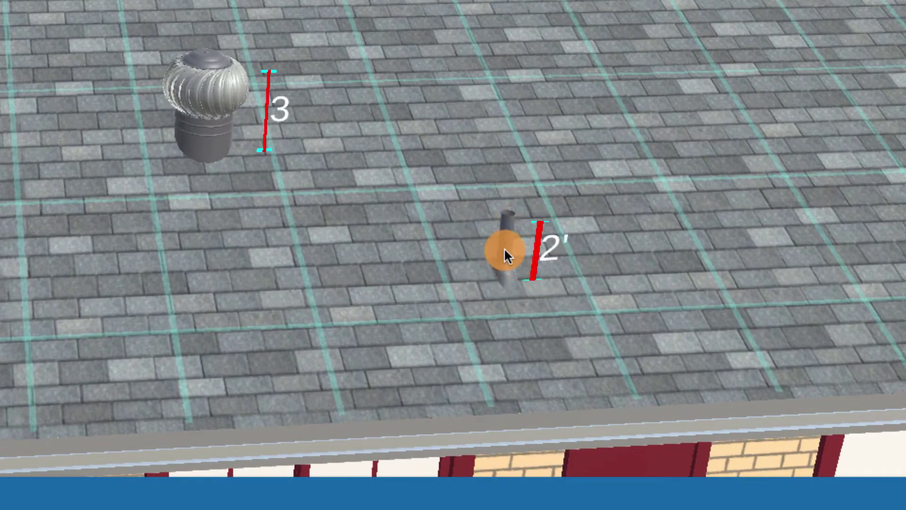
pyautogui.moveTo(453, 269)
pyautogui.mouseDown()
pyautogui.moveTo(409, 252)
pyautogui.moveTo(581, 506)
pyautogui.moveTo(643, 395)
pyautogui.mouseUp()
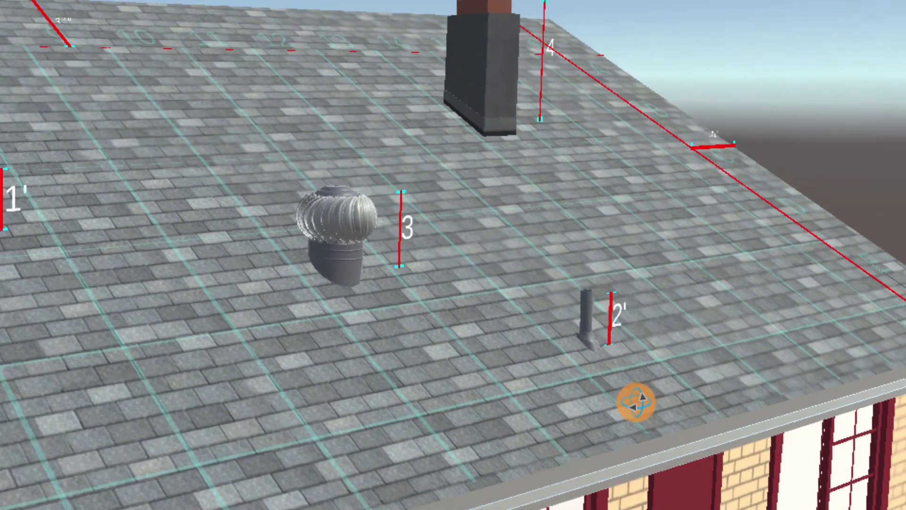
pyautogui.moveTo(643, 395); pyautogui.dragTo(453, 434)
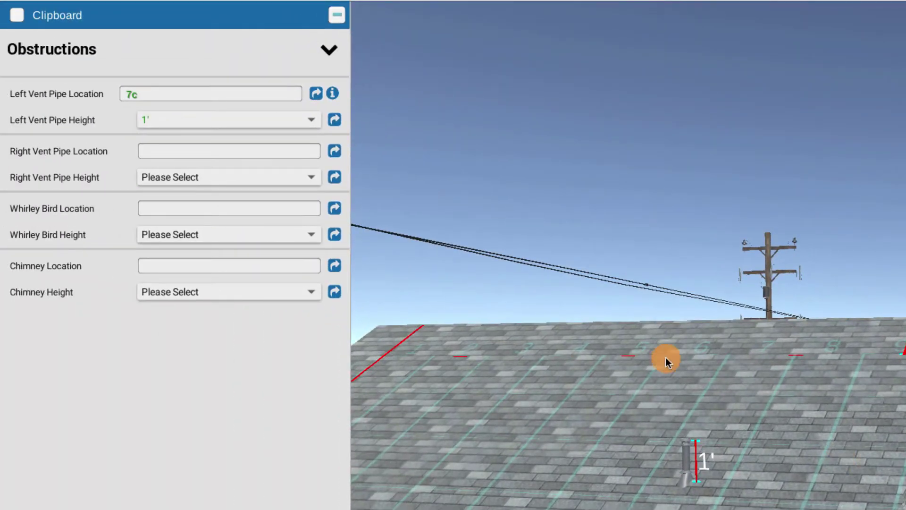
# Enter right vent pipe location 12e and height 2'.
pyautogui.click(198, 152)
pyautogui.write('12e')
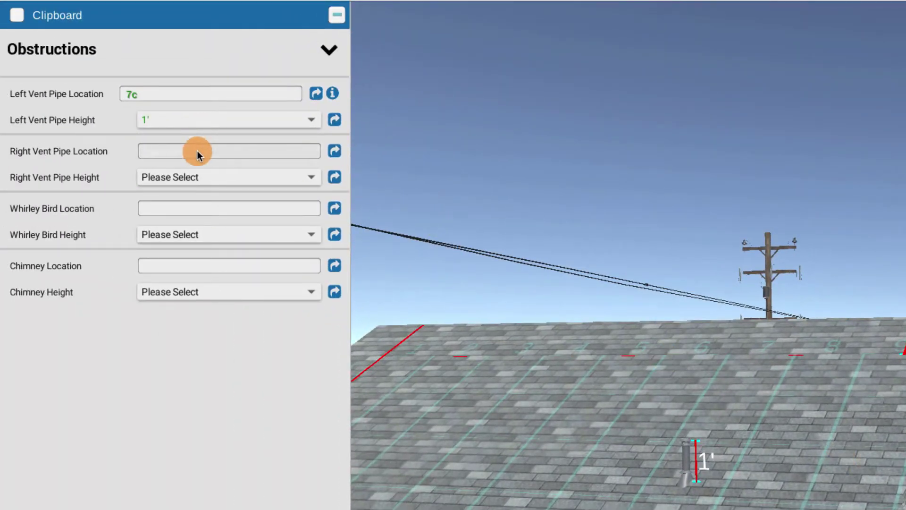
pyautogui.click(209, 177)
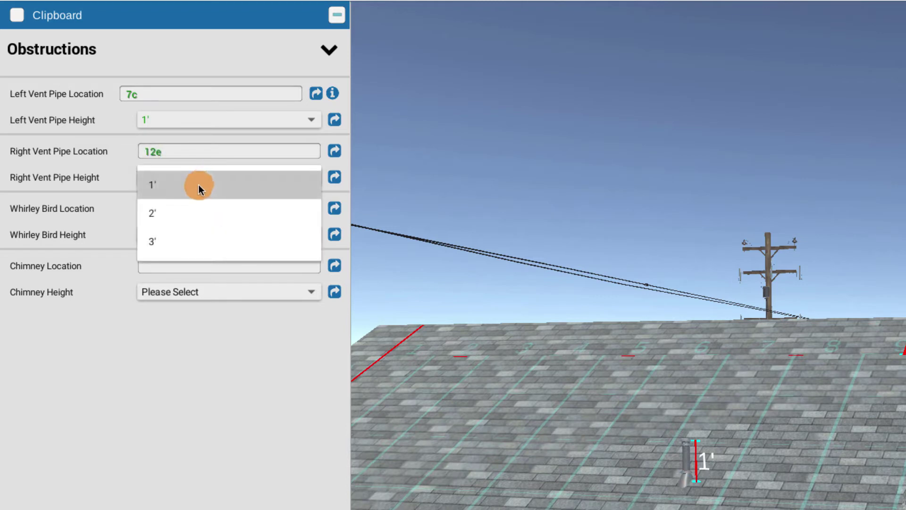
pyautogui.click(174, 210)
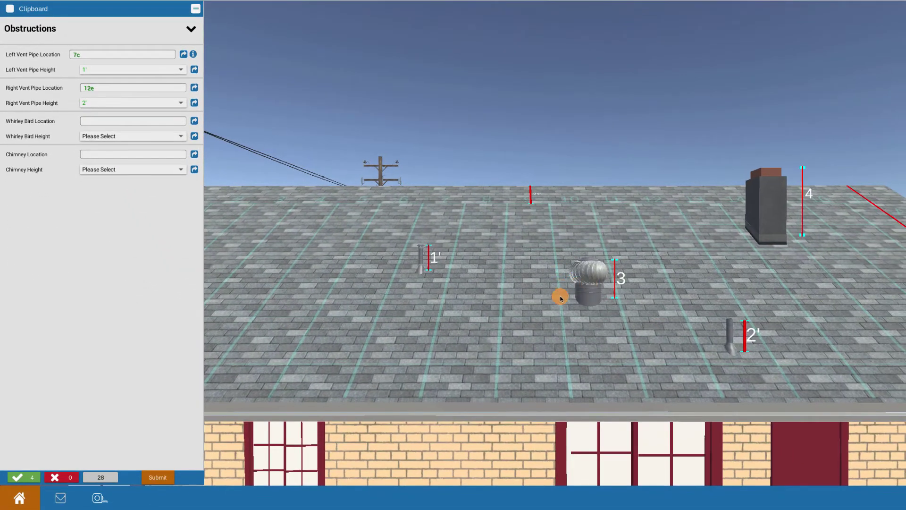
pyautogui.moveTo(559, 297); pyautogui.dragTo(522, 344)
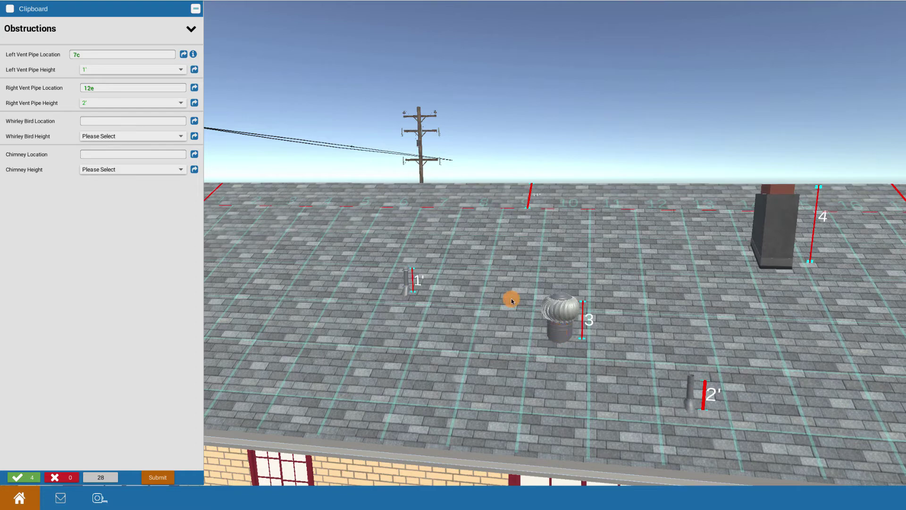
pyautogui.moveTo(451, 321); pyautogui.dragTo(461, 328)
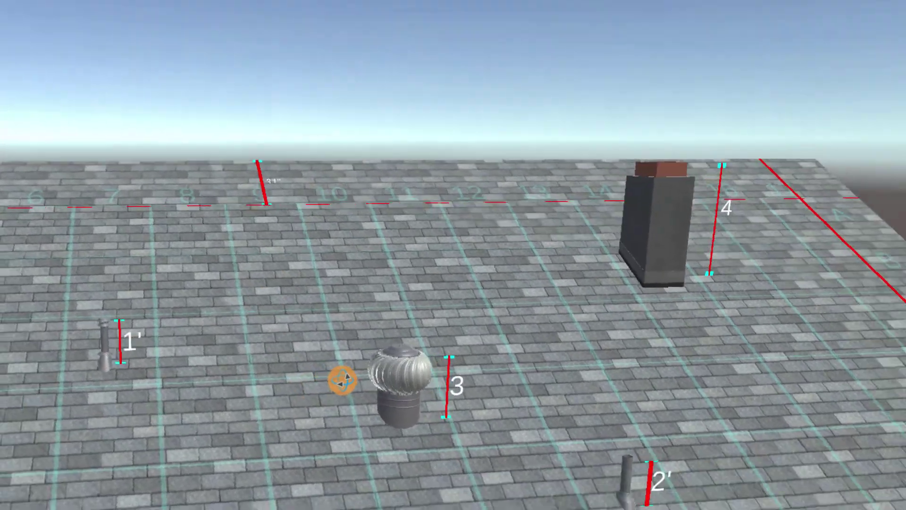
pyautogui.moveTo(343, 380); pyautogui.dragTo(280, 363)
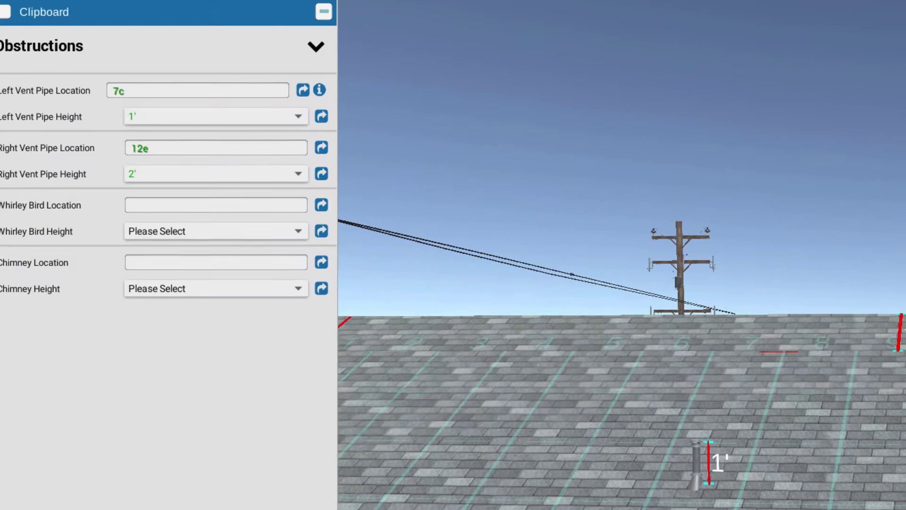
# Enter whirlybird location 10d and height 3'.
pyautogui.click(200, 209)
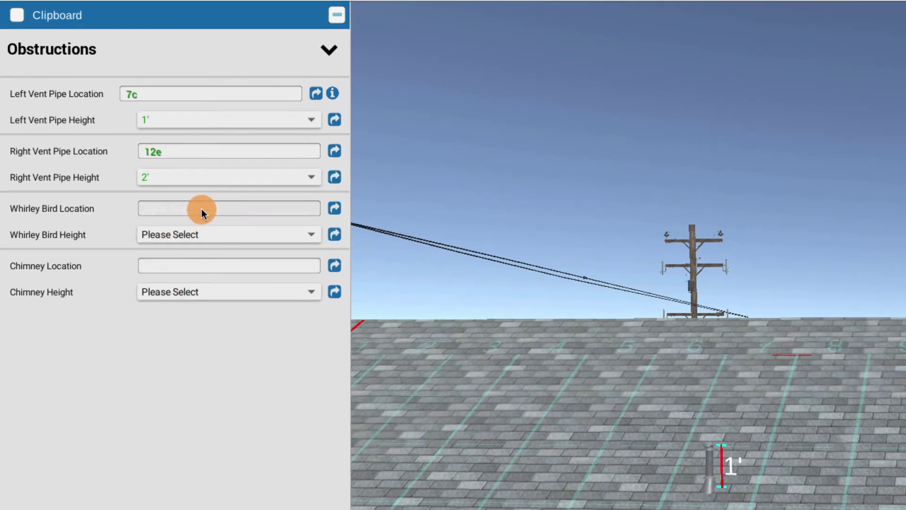
pyautogui.write('10d')
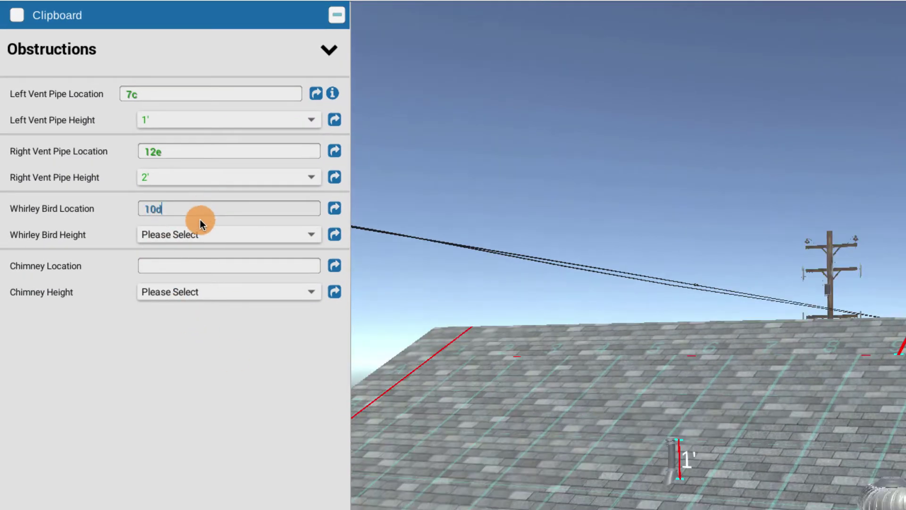
pyautogui.click(203, 238)
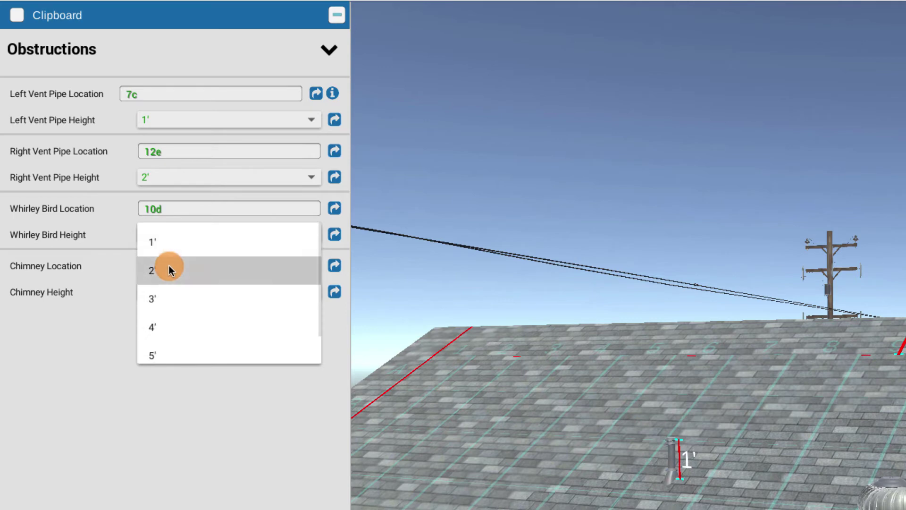
pyautogui.click(163, 300)
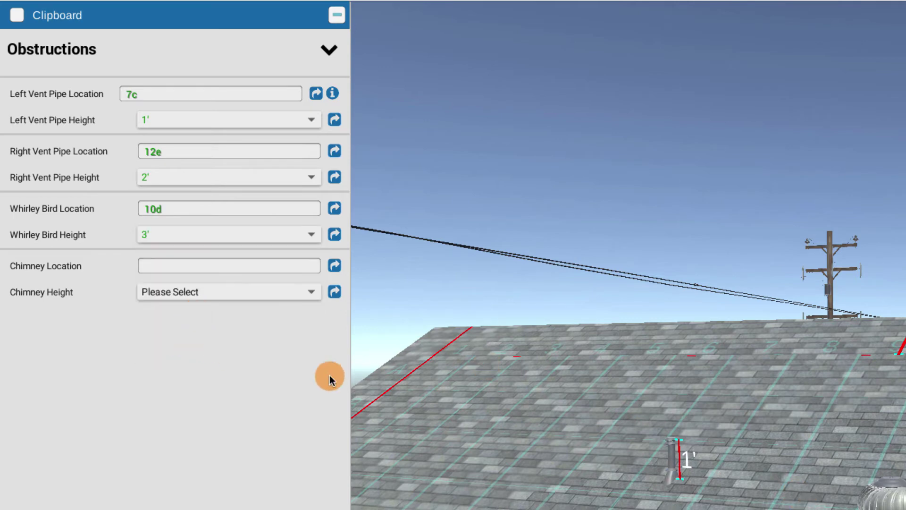
pyautogui.moveTo(330, 376)
pyautogui.mouseDown()
pyautogui.moveTo(370, 290)
pyautogui.moveTo(371, 300)
pyautogui.moveTo(436, 281)
pyautogui.moveTo(287, 267)
pyautogui.mouseUp()
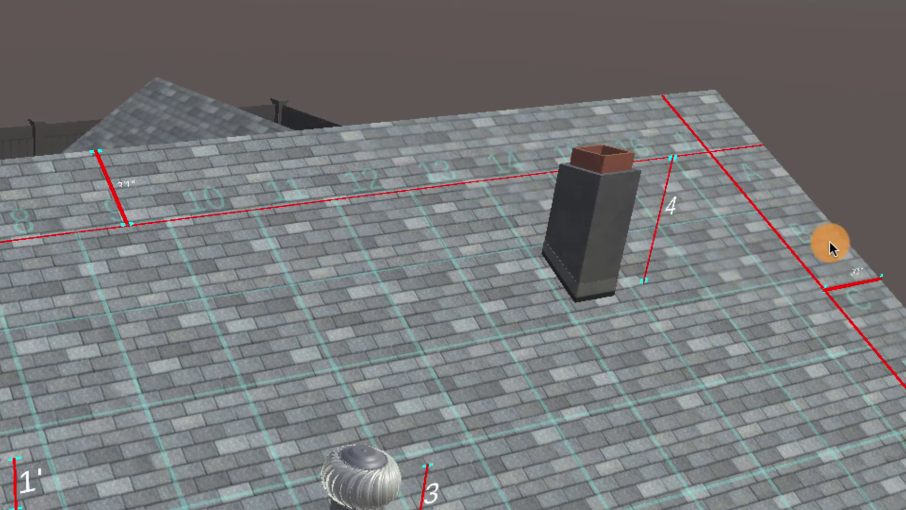
pyautogui.moveTo(142, 323); pyautogui.dragTo(14, 322)
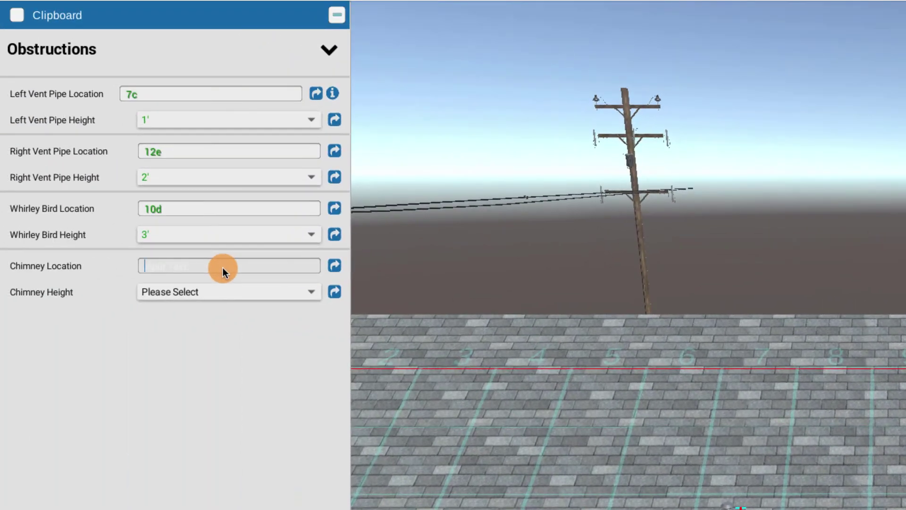
# Enter chimney location 14b and height 4', completing the obstructions list.
pyautogui.click(222, 267)
pyautogui.write('1')
pyautogui.write('4b')
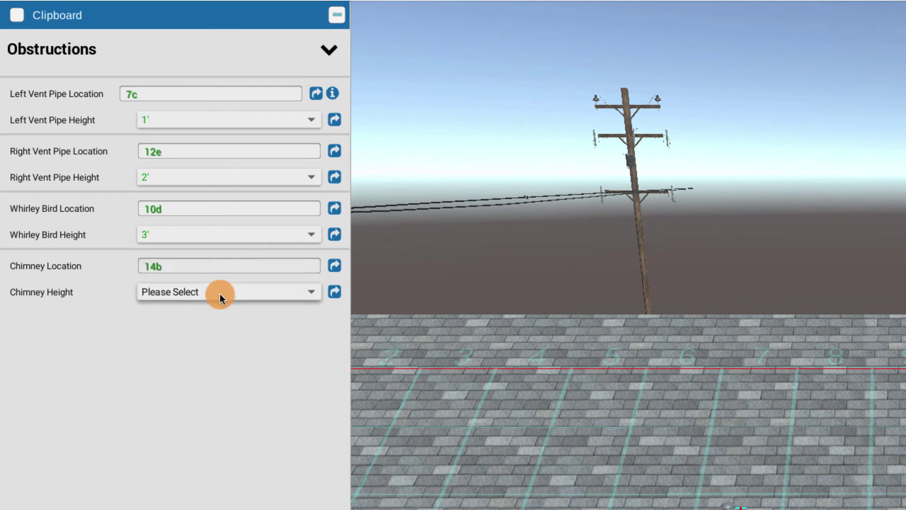
pyautogui.click(221, 294)
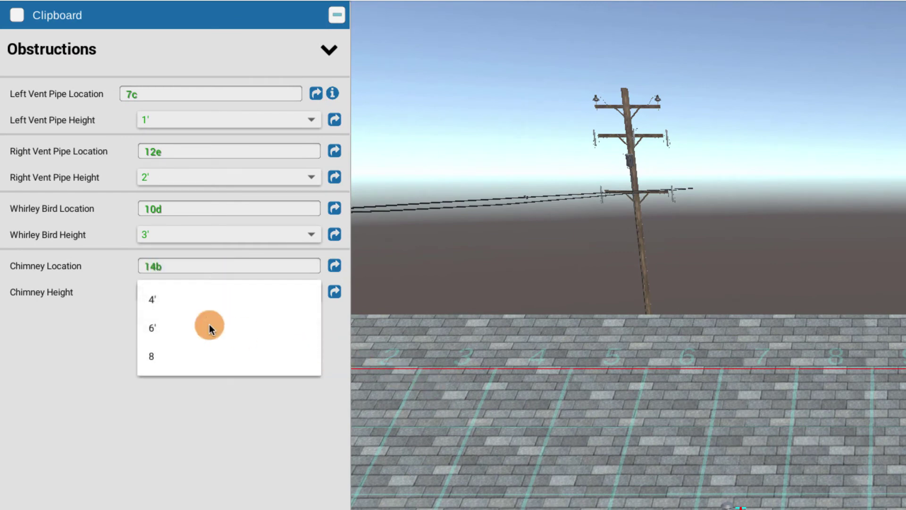
pyautogui.click(155, 298)
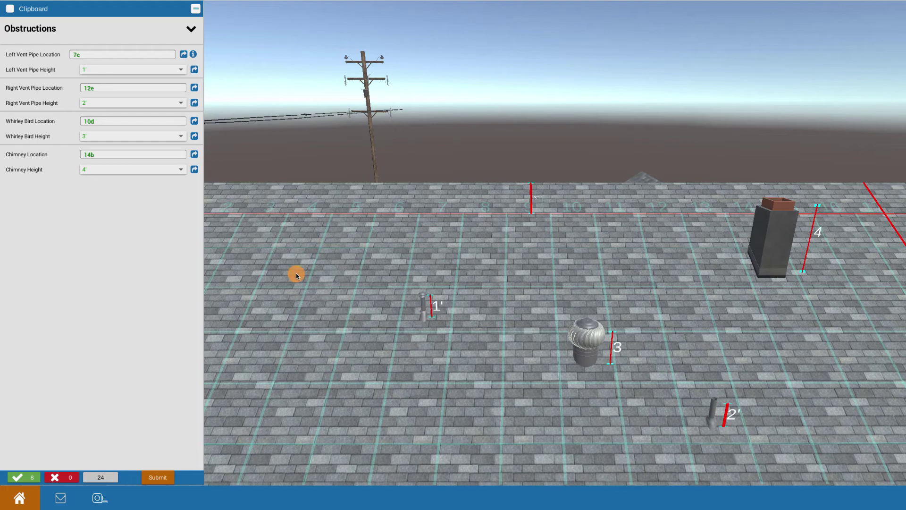
pyautogui.moveTo(365, 333)
pyautogui.mouseDown()
pyautogui.moveTo(365, 272)
pyautogui.moveTo(481, 268)
pyautogui.moveTo(377, 316)
pyautogui.mouseUp()
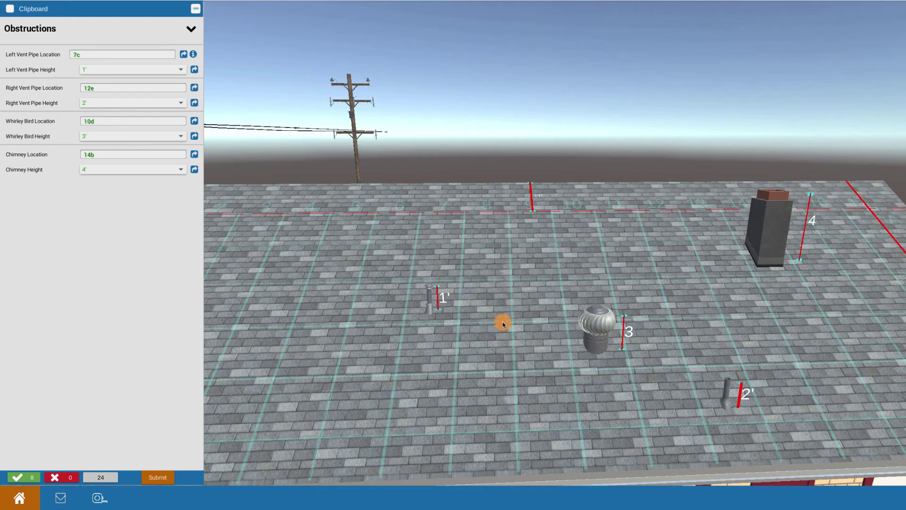
pyautogui.moveTo(497, 327); pyautogui.dragTo(481, 294)
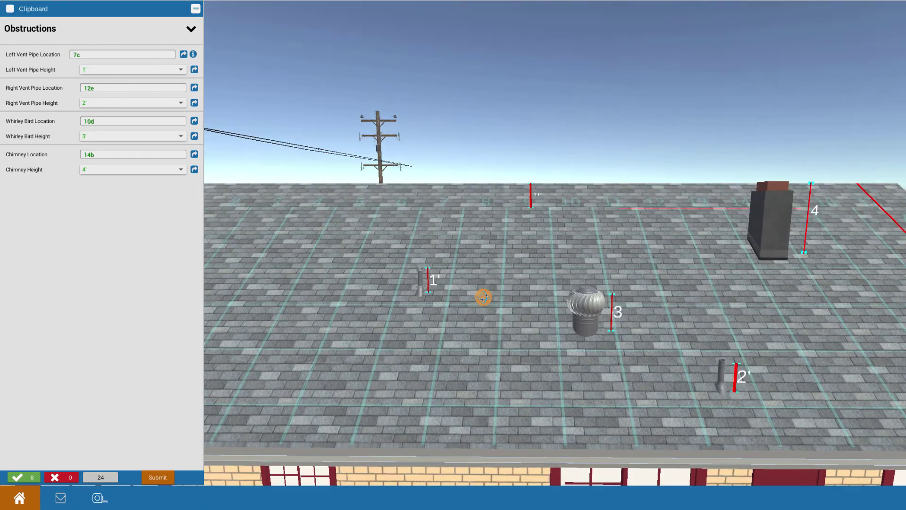